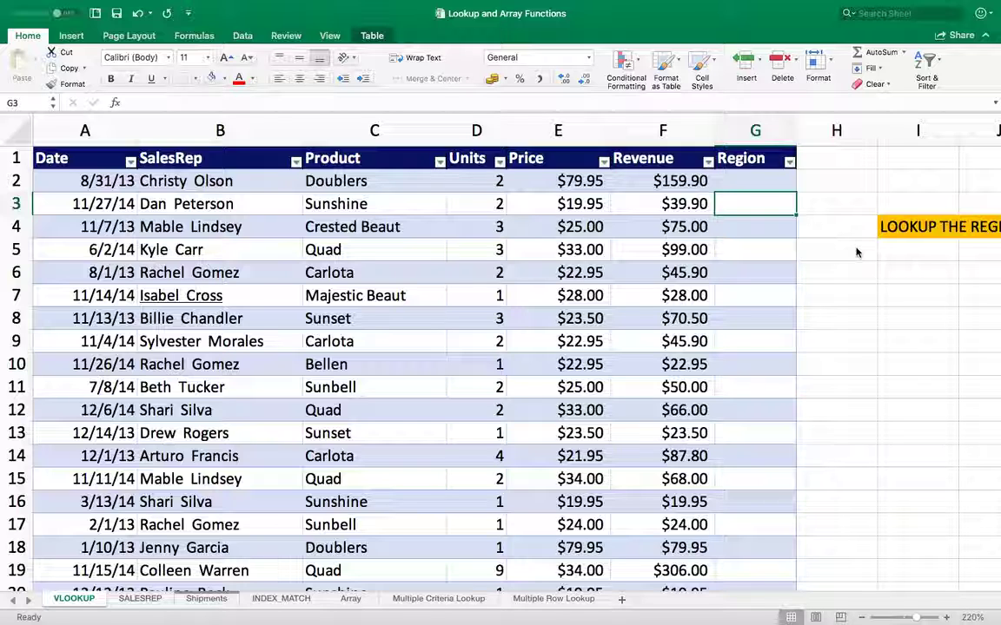
Review the columns of the sales transactions table on the VLOOKUP sheet, from Date across to the empty Region column
key(Up)
key(Up)
key(Left)
key(Left)
key(Left)
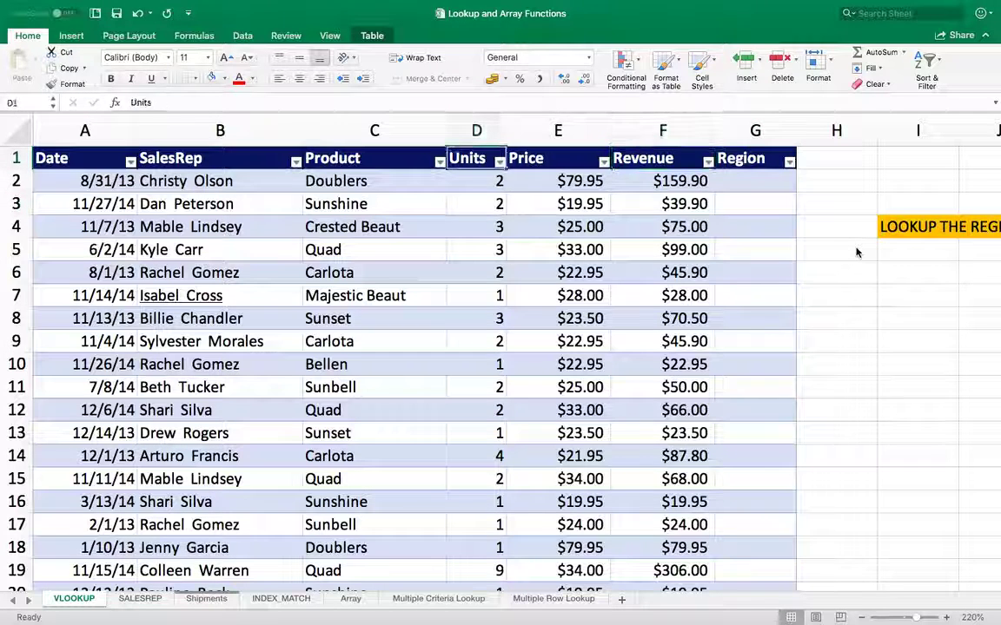
key(Down)
key(Left)
key(Left)
key(Left)
key(Right)
key(Right)
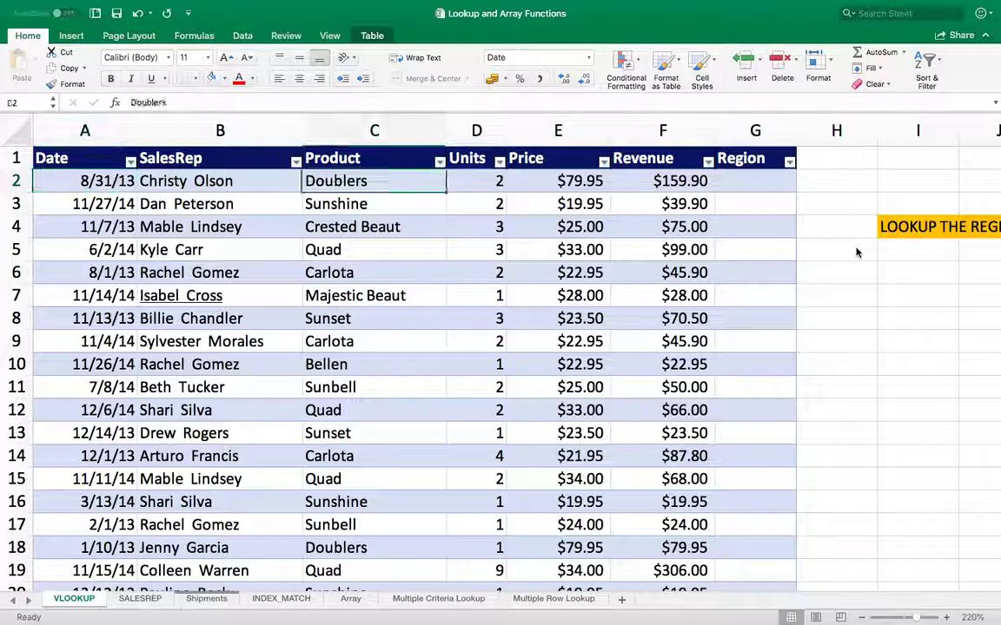
key(Right)
key(Right)
key(Right)
key(Right)
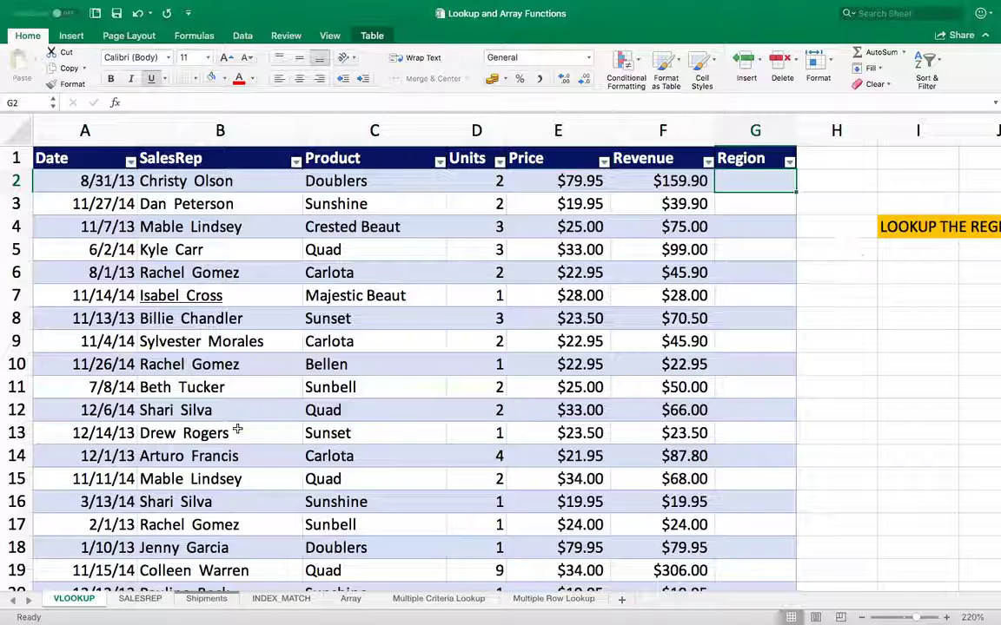
Compare the SalesRep and Region columns on the SALESREP sheet with the SalesRep and empty Region columns on the VLOOKUP sheet
click(141, 601)
click(138, 193)
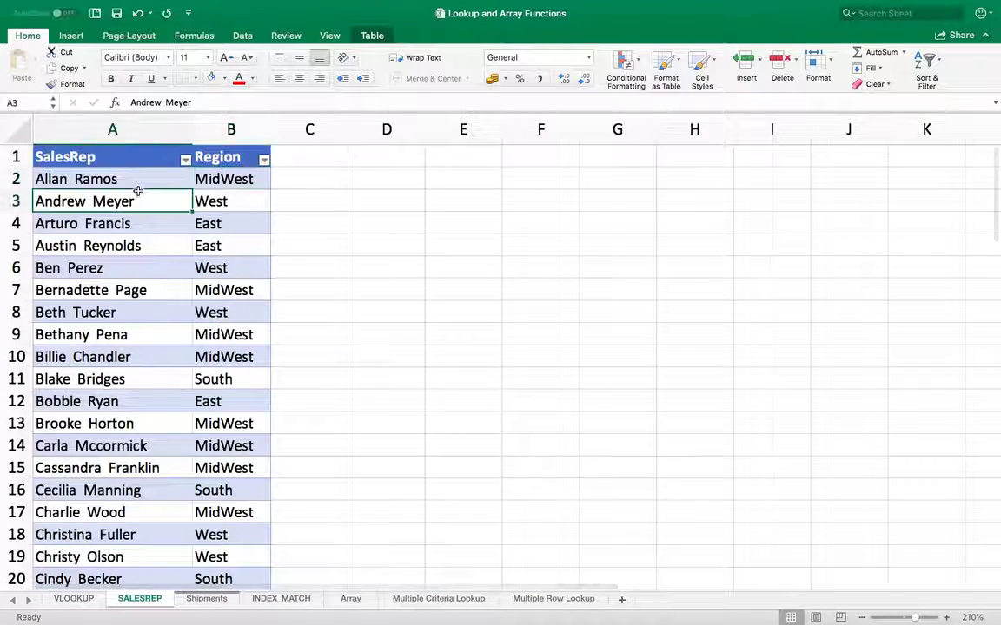
click(227, 179)
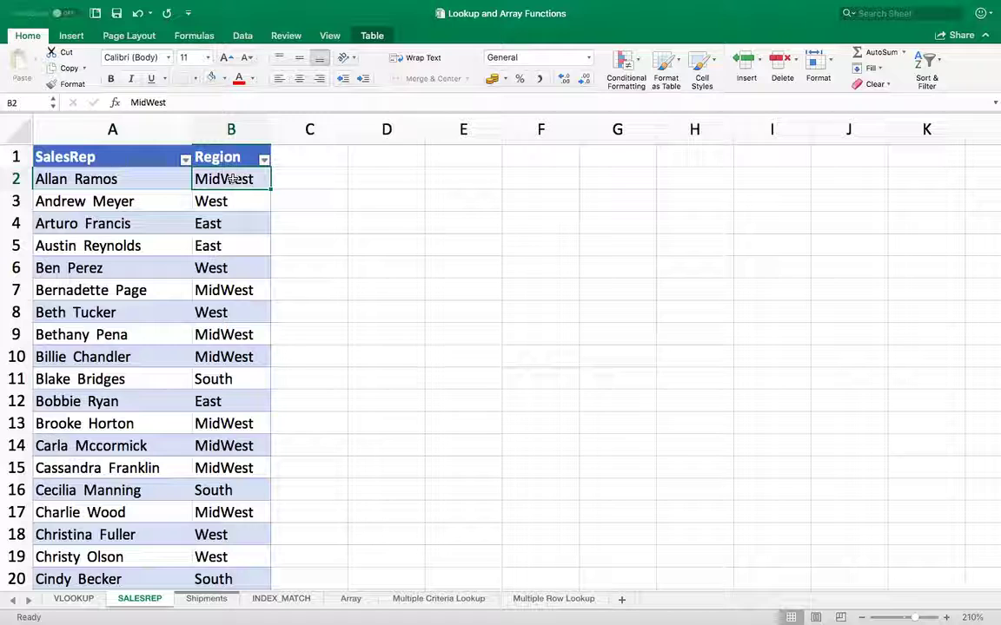
click(74, 599)
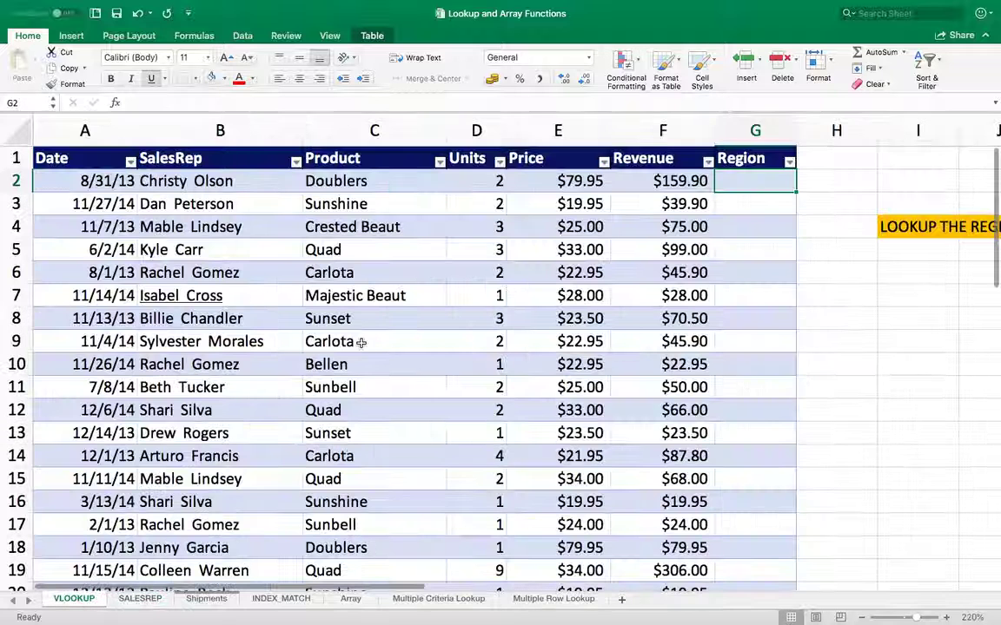
click(190, 184)
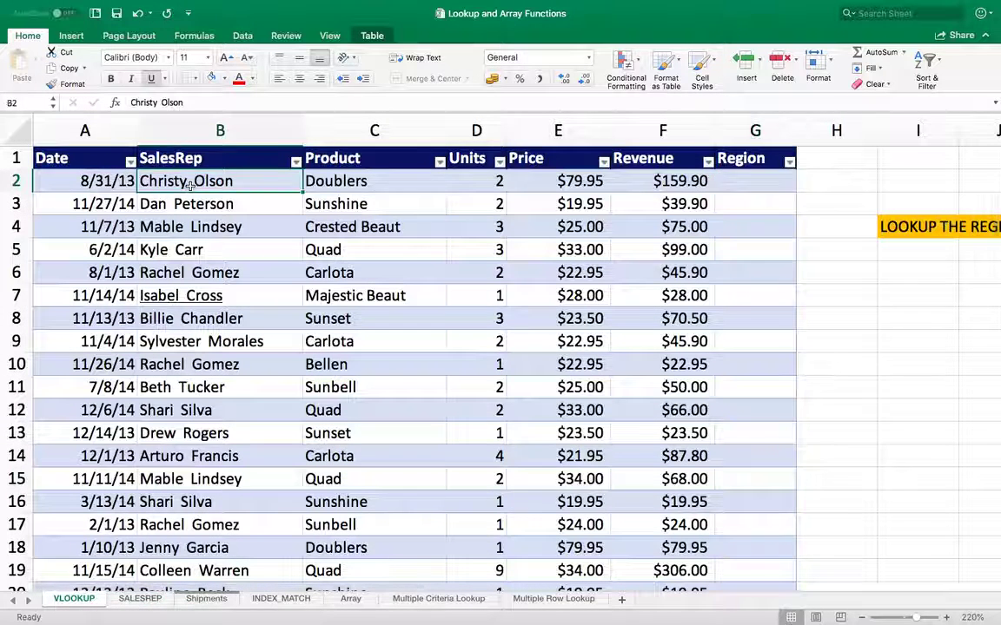
click(760, 182)
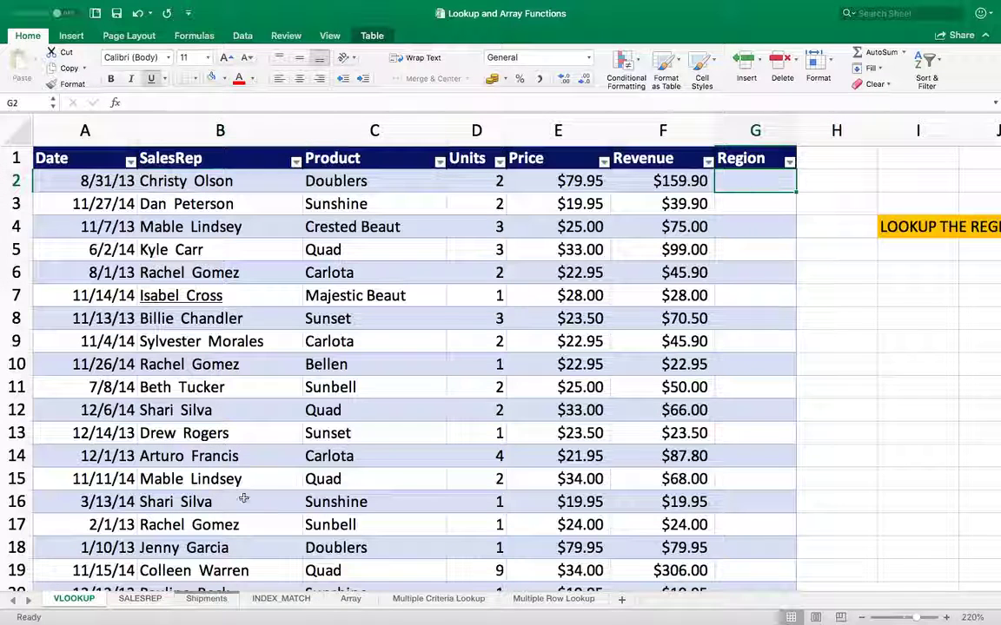
click(139, 599)
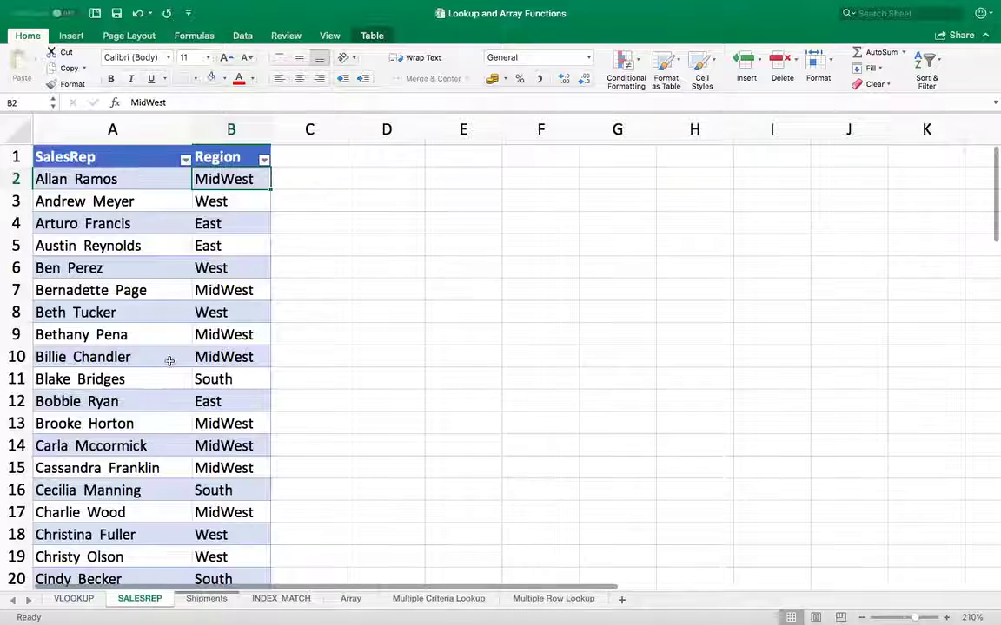
click(76, 179)
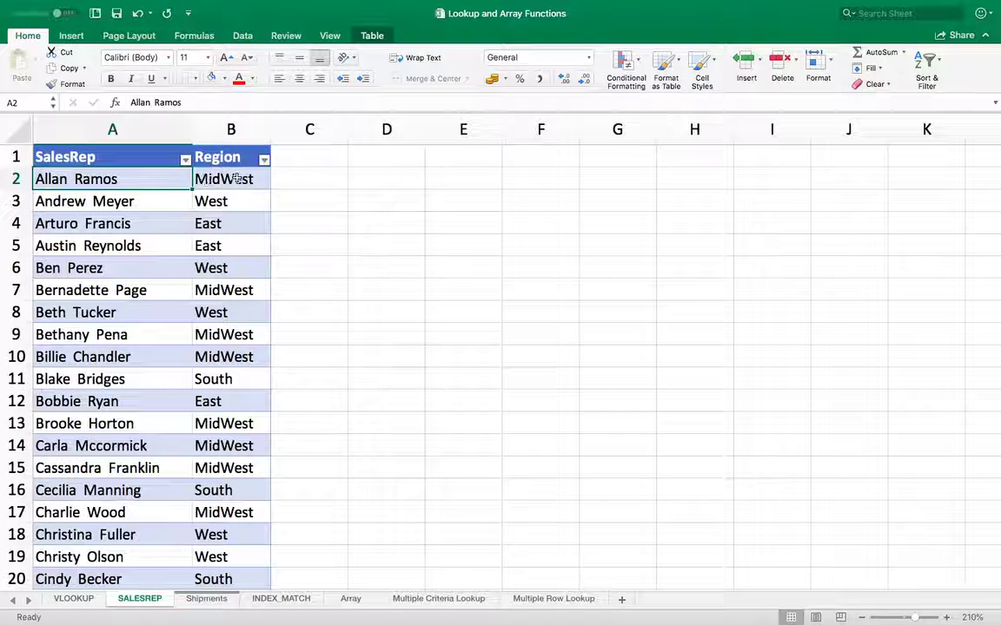
click(200, 179)
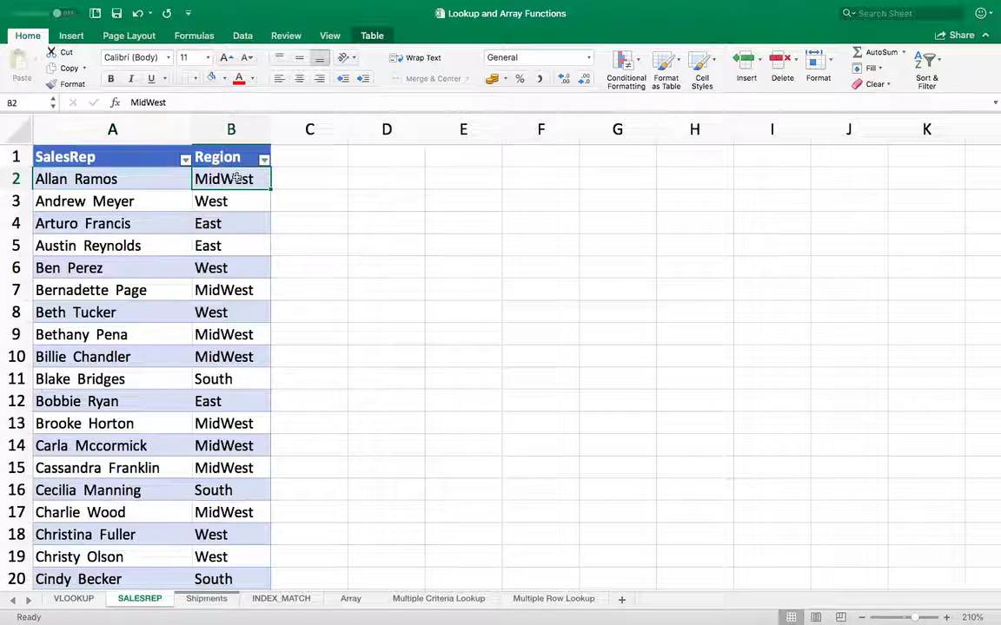
click(74, 179)
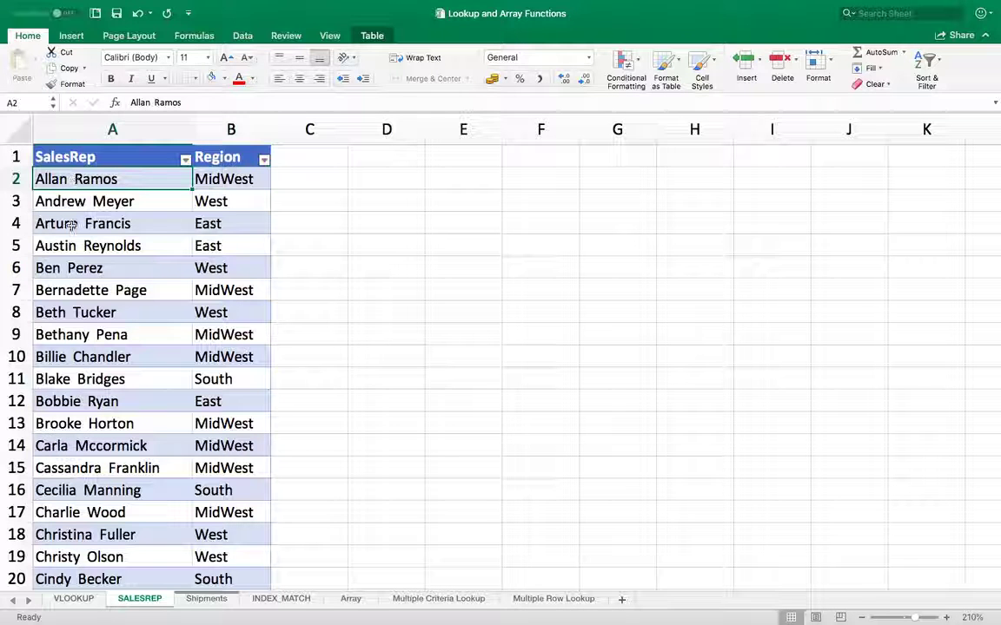
click(74, 600)
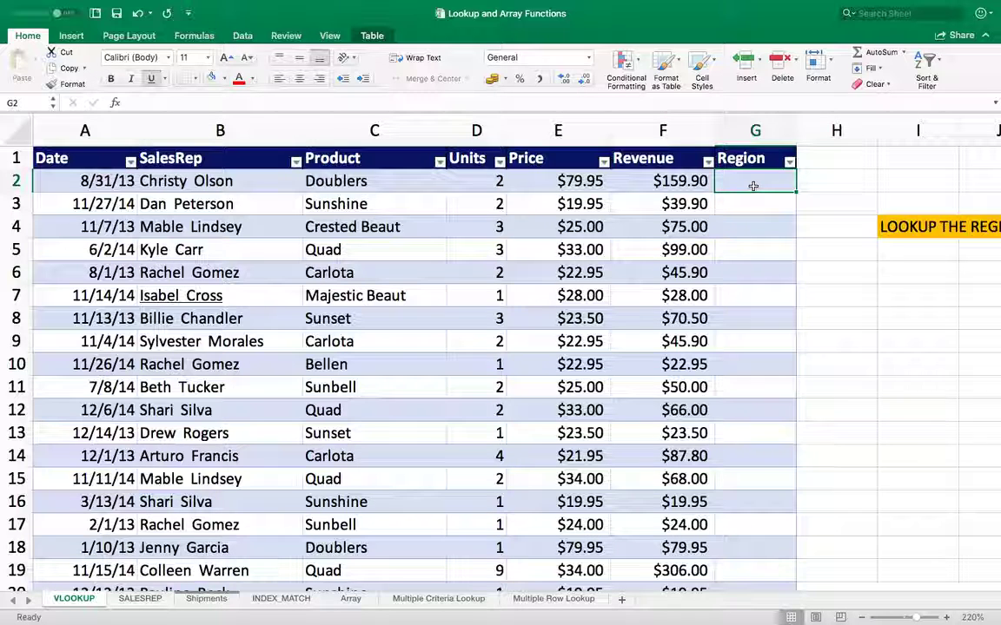
key(Down)
key(Down)
key(Down)
key(Down)
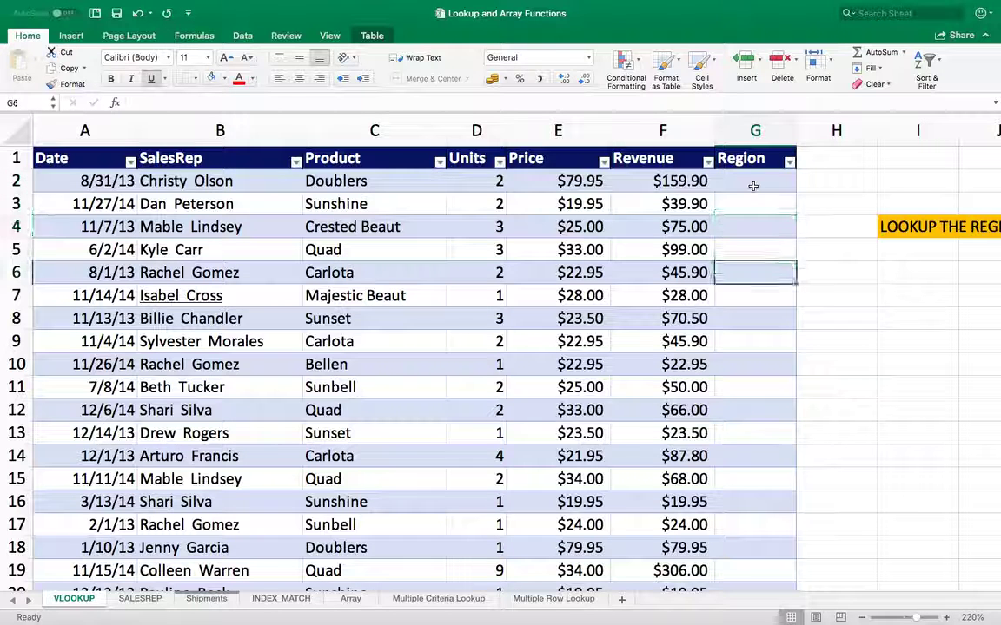
key(Up)
key(Up)
key(Up)
key(Up)
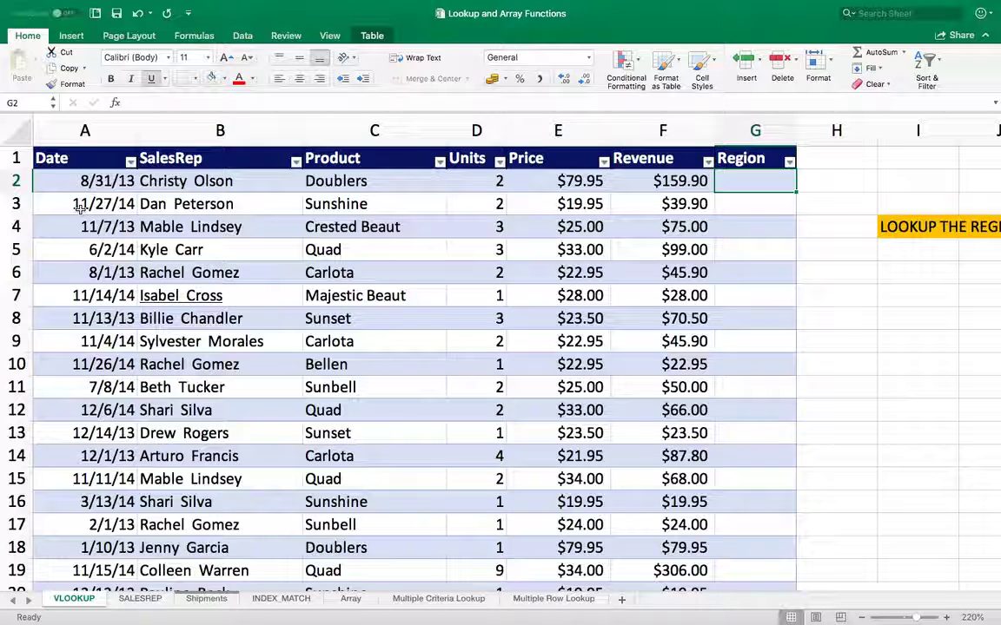
Check the table names assigned to the transactions table on the VLOOKUP sheet and the rep table on the SALESREP sheet
click(104, 293)
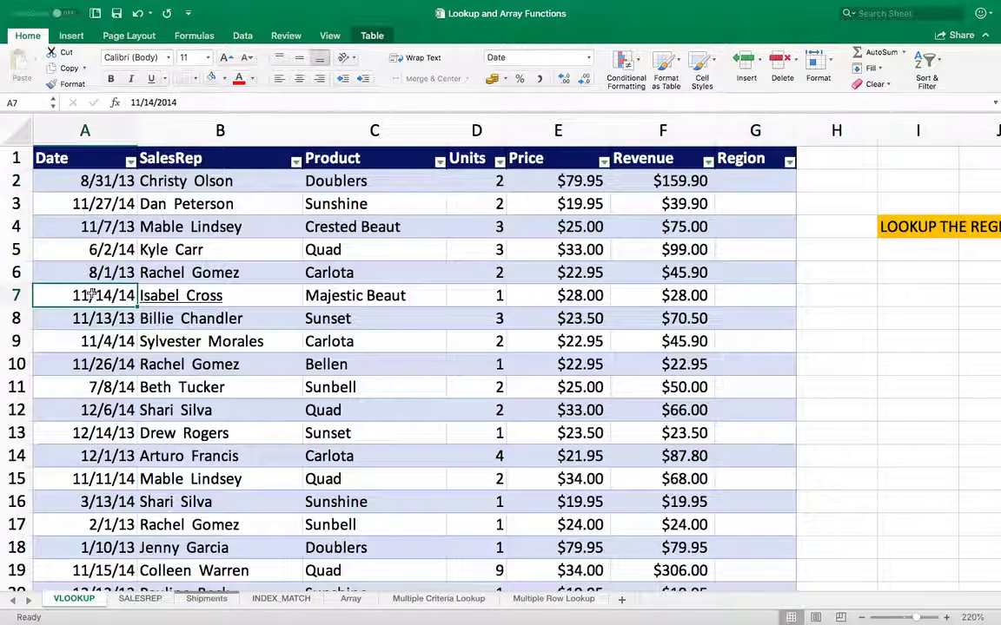
click(372, 37)
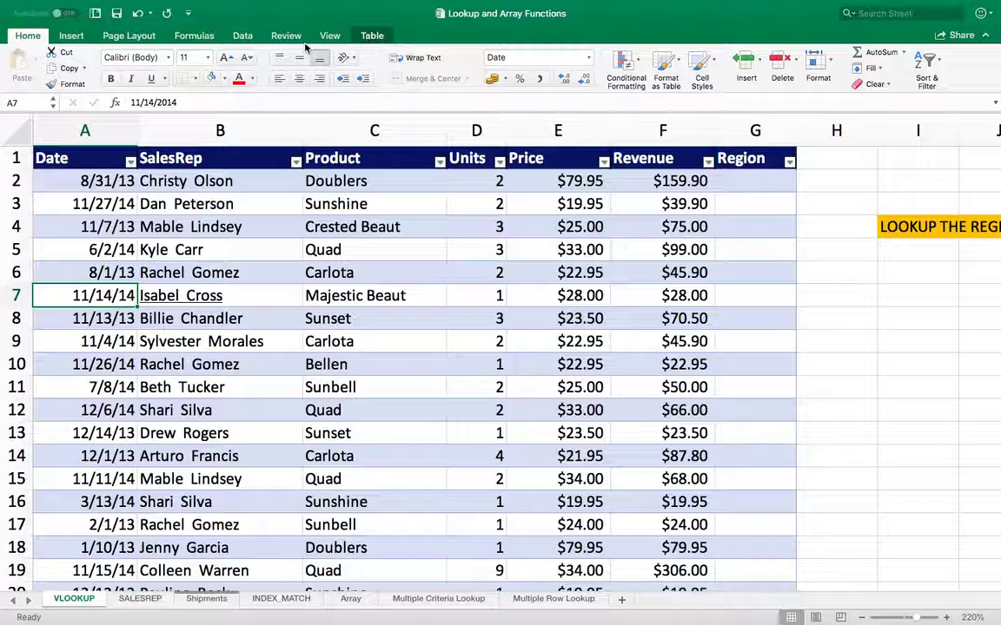
double_click(29, 77)
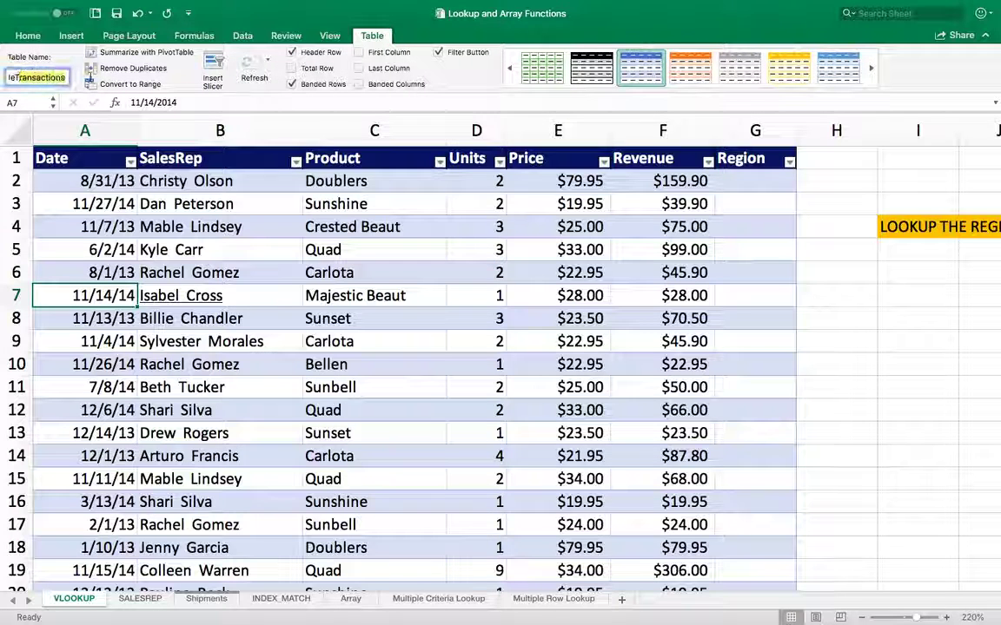
click(141, 599)
click(104, 246)
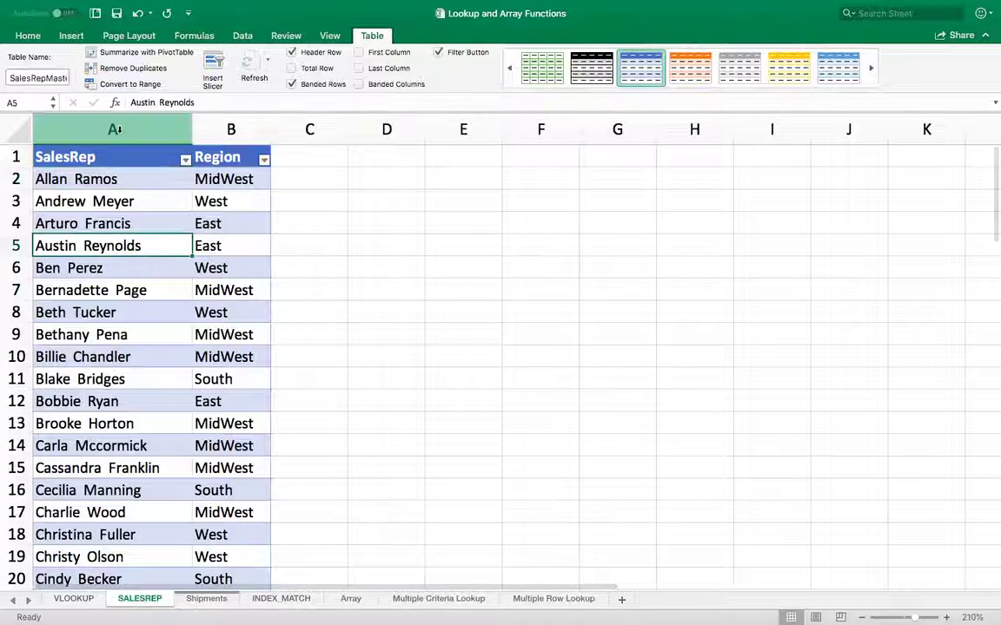
drag(11, 78, 77, 82)
click(104, 378)
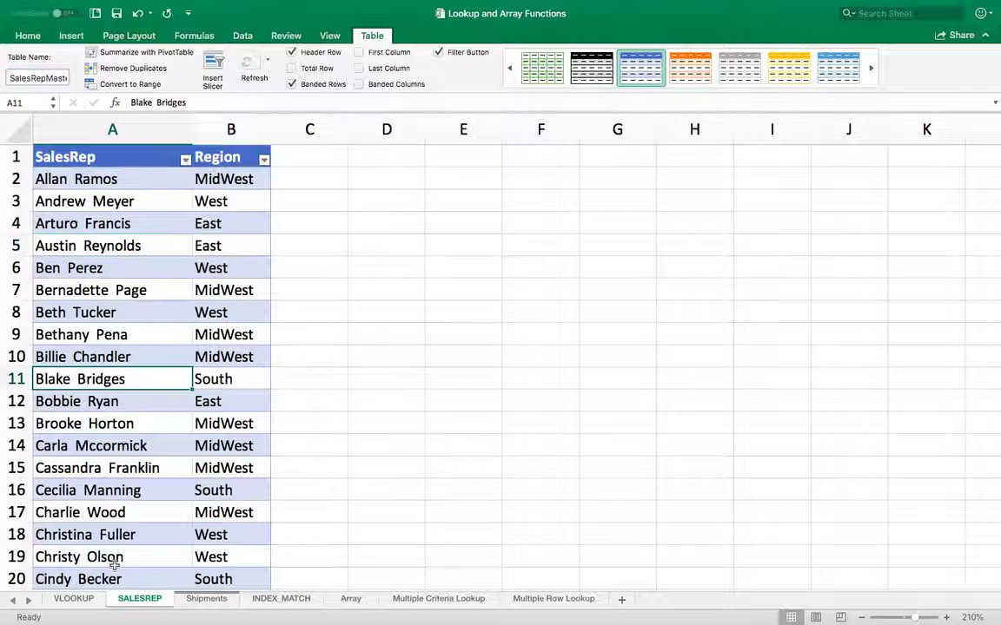
click(74, 600)
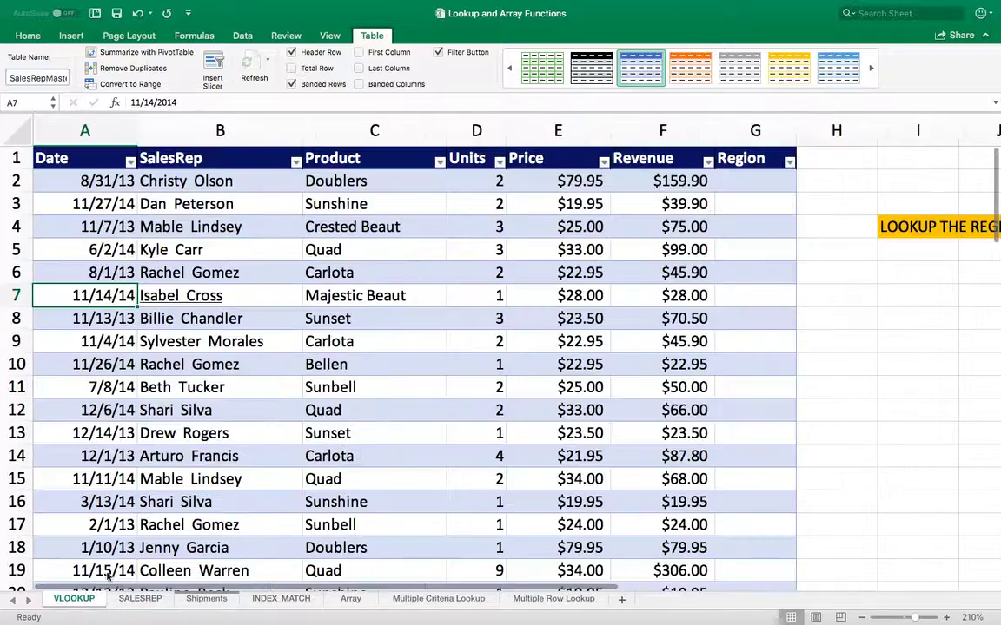
click(739, 181)
scroll(766, 211, right, 3)
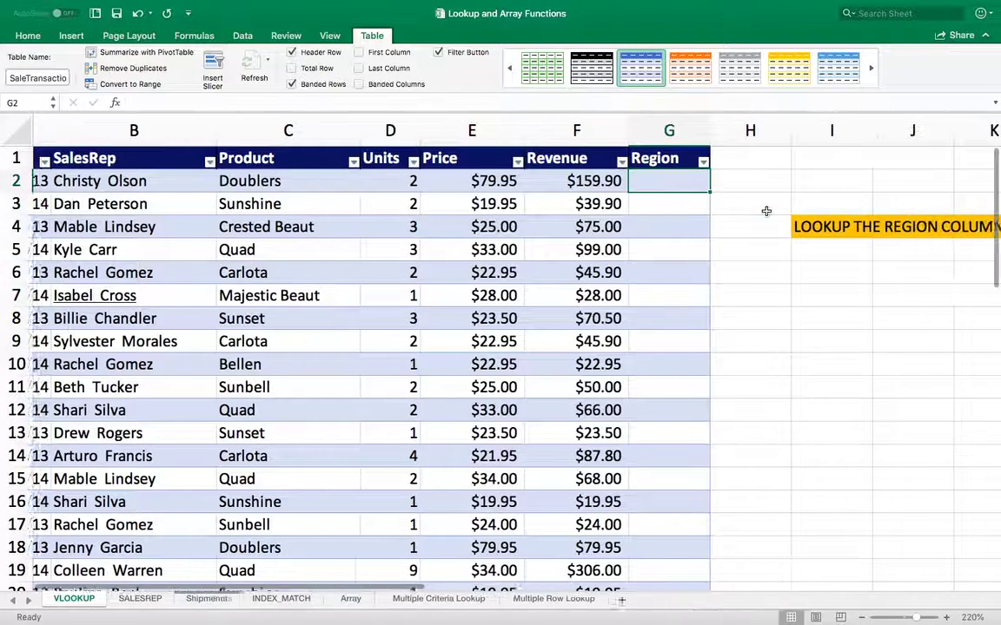
text(=)
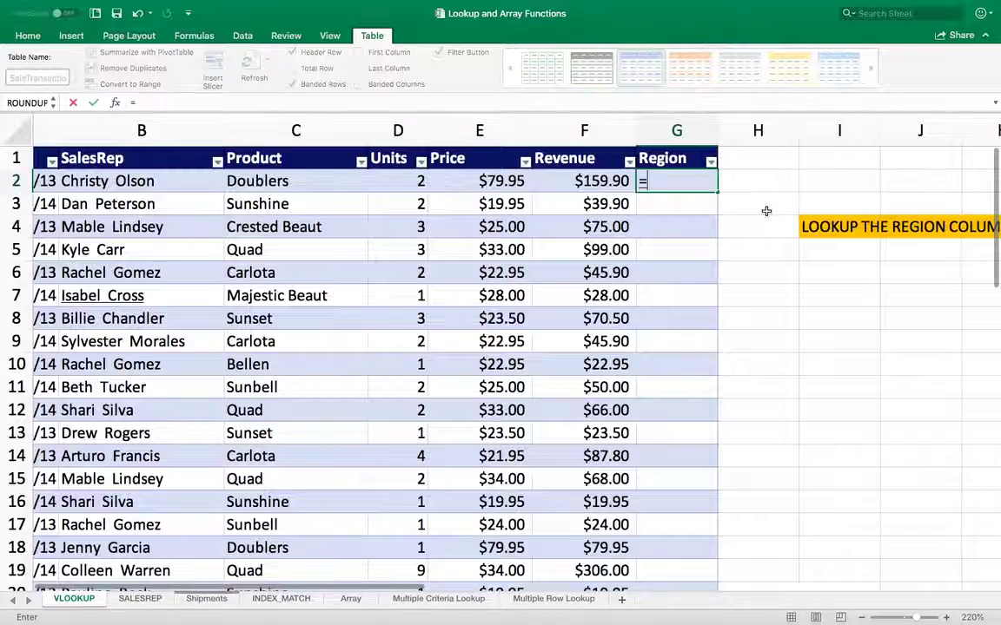
text(VLOO)
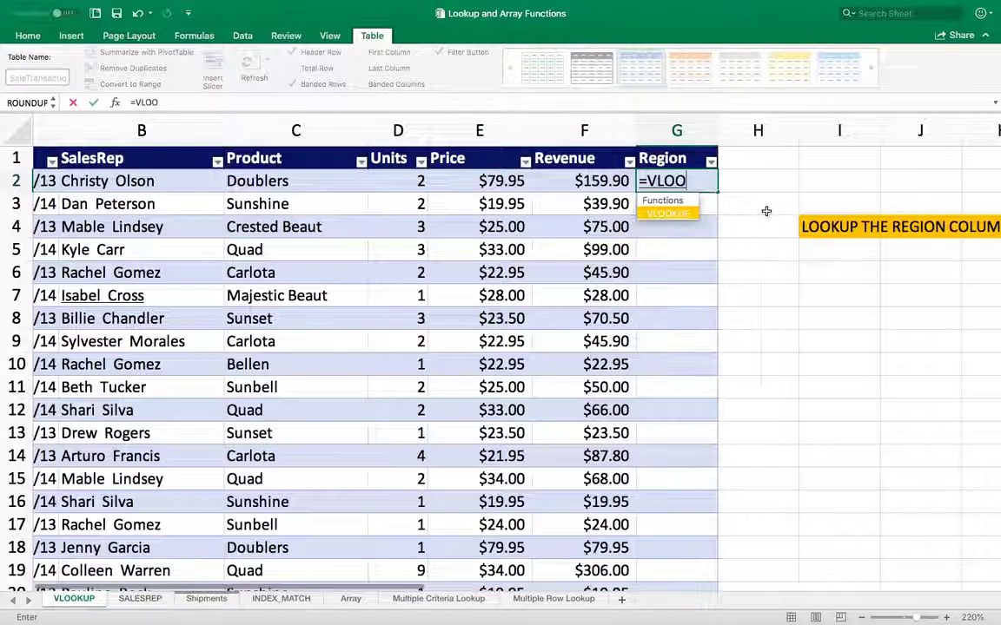
text(KUP()
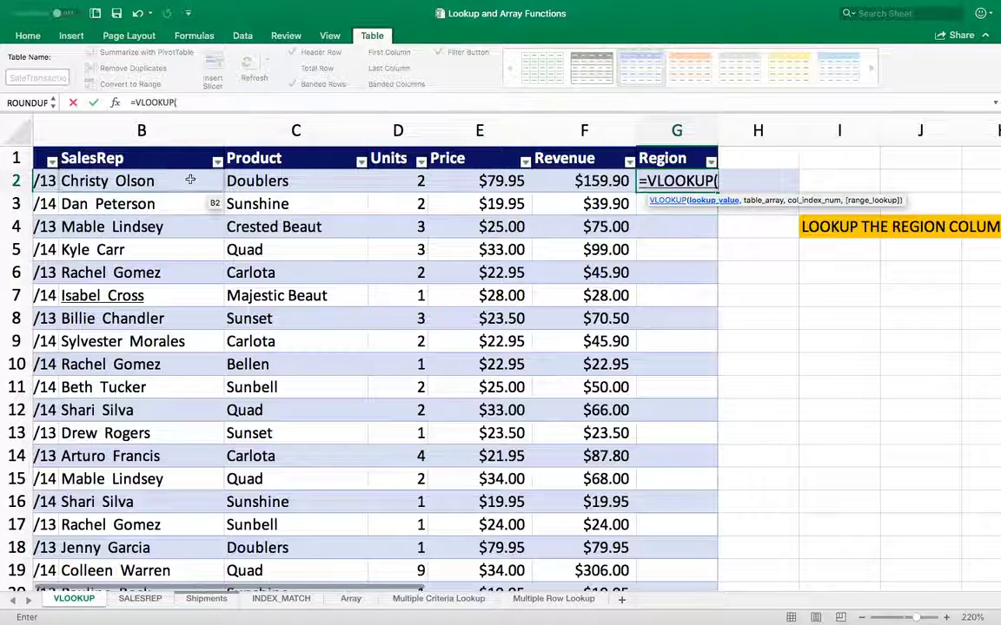
click(150, 181)
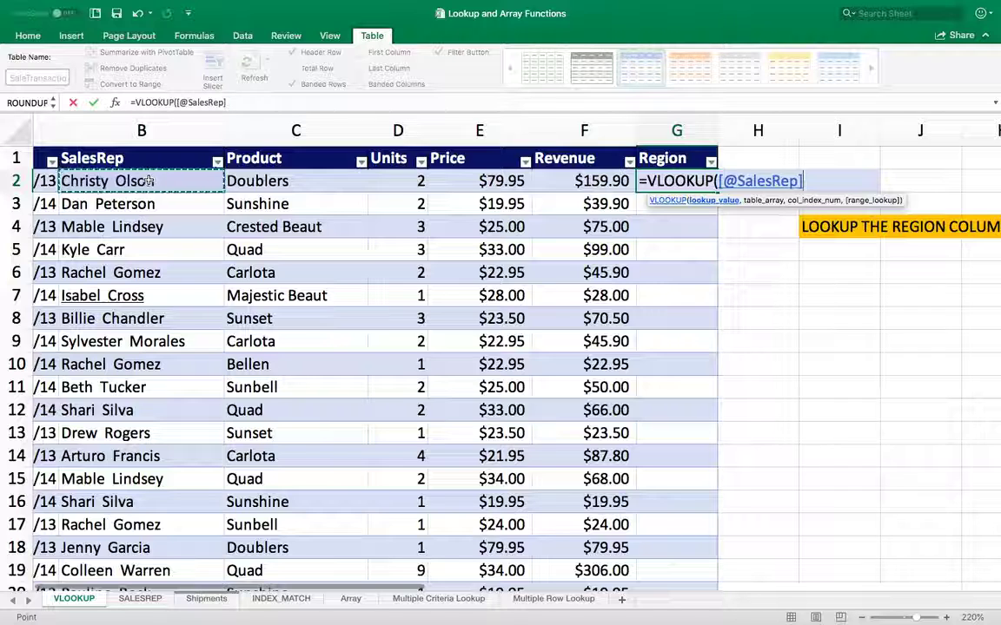
Add the SalesRepMaster table as the table array argument of the VLOOKUP formula in G2
text(,)
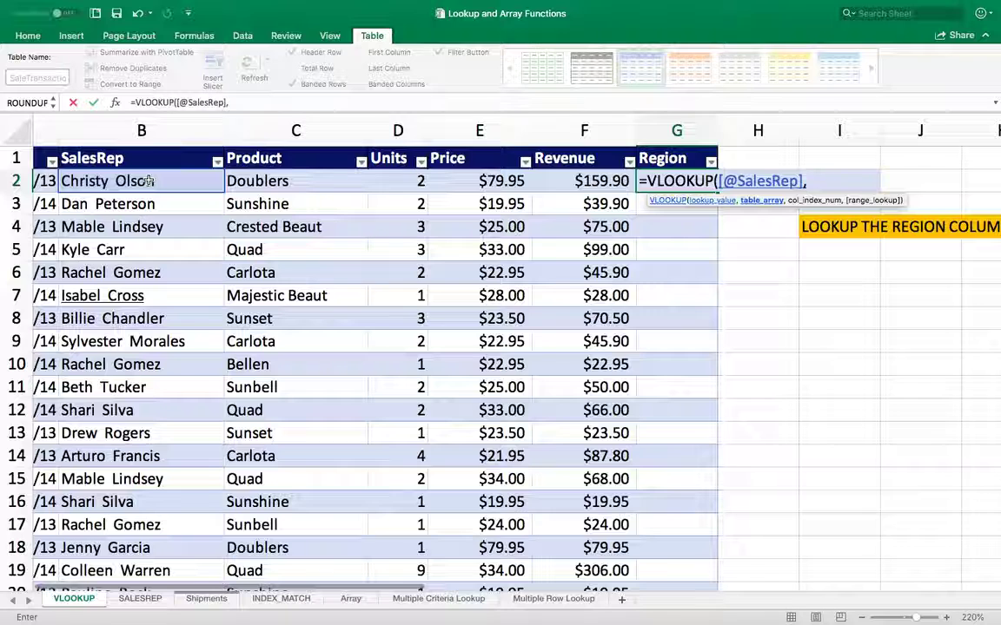
text(SAL)
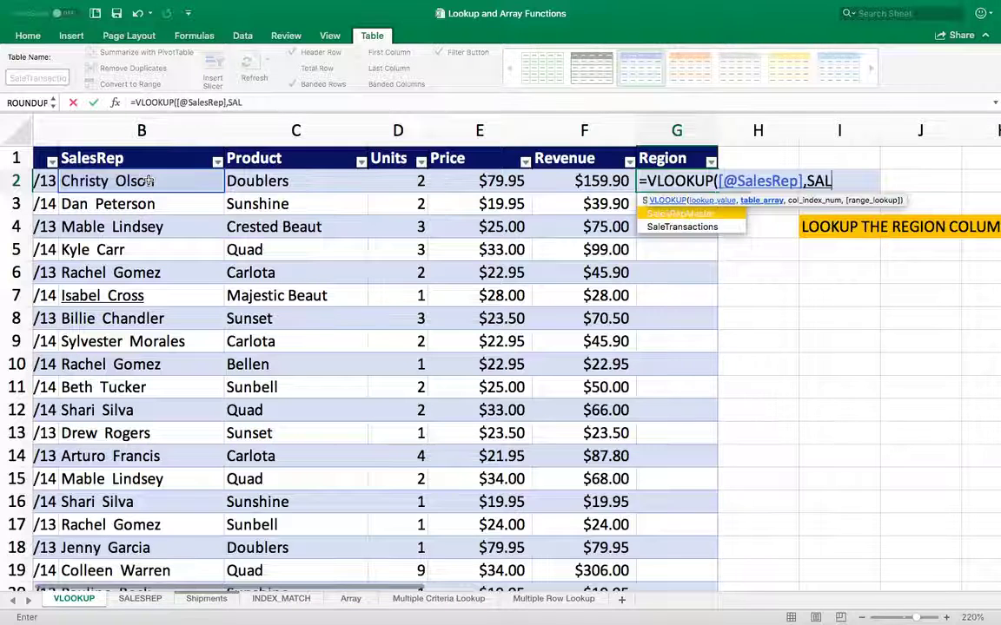
key(BackSpace)
key(BackSpace)
text(ales)
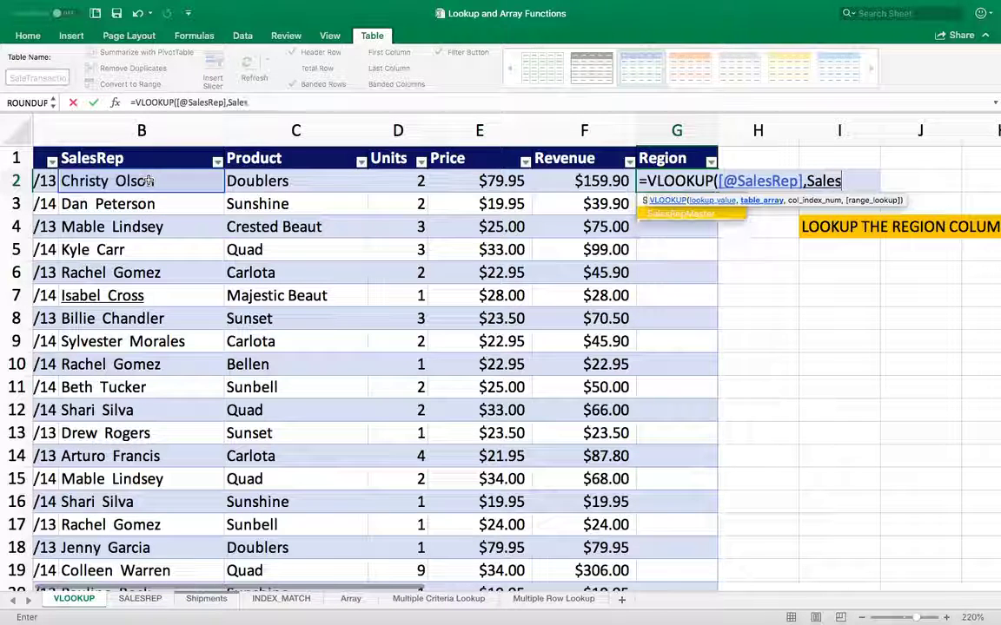
text(Re)
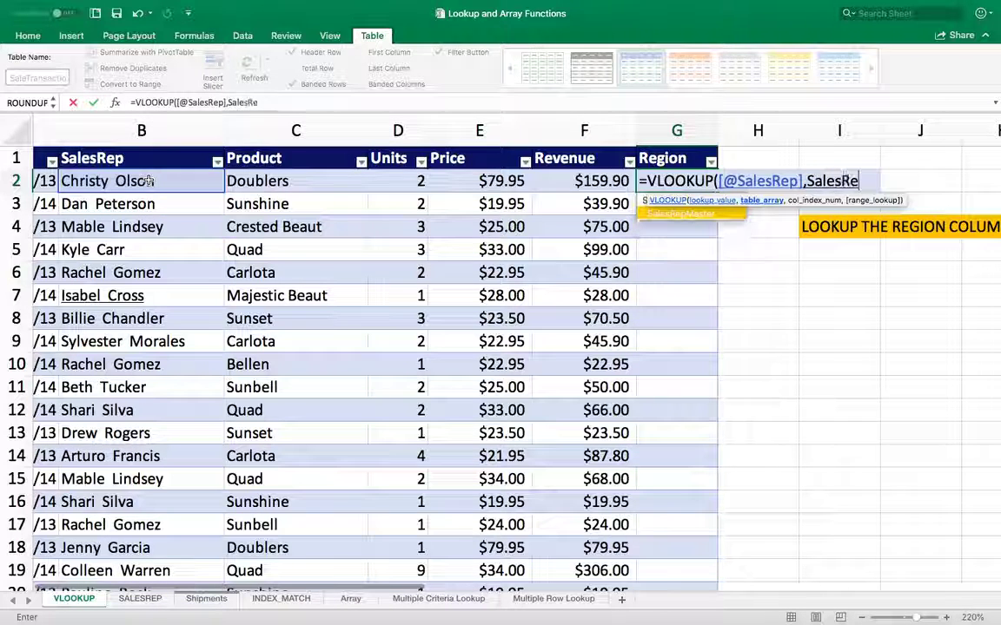
double_click(697, 212)
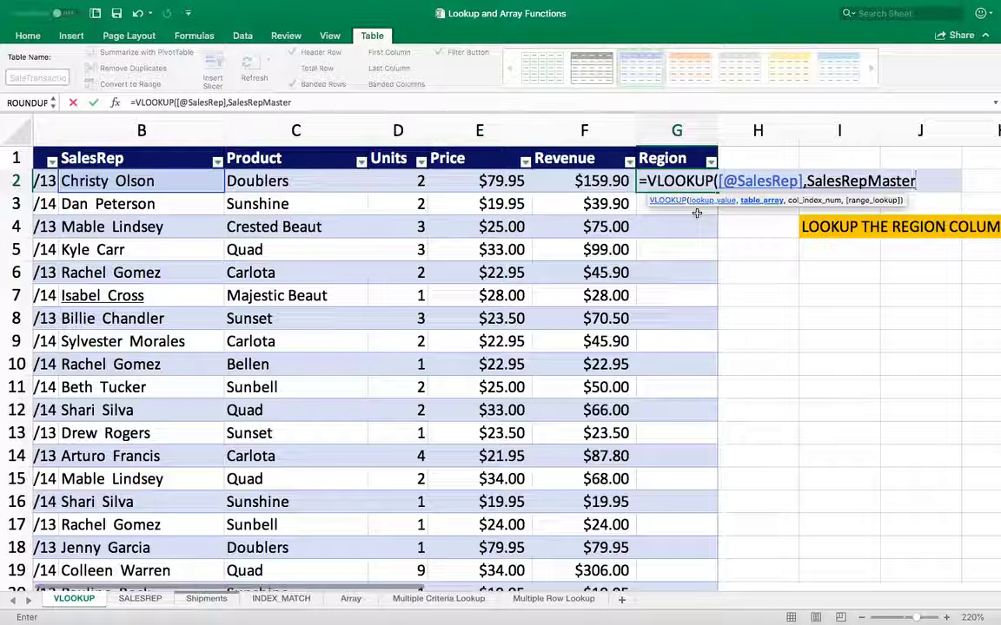
Complete the VLOOKUP formula in G2 with column index 2 and range lookup 0 for an exact match, filling the Region column
text(,)
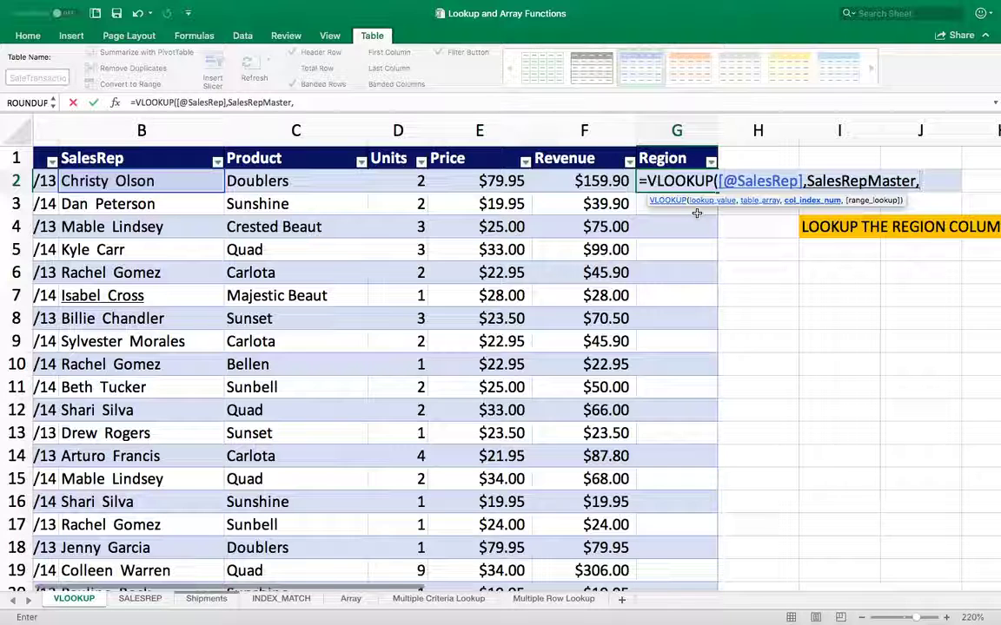
text(2)
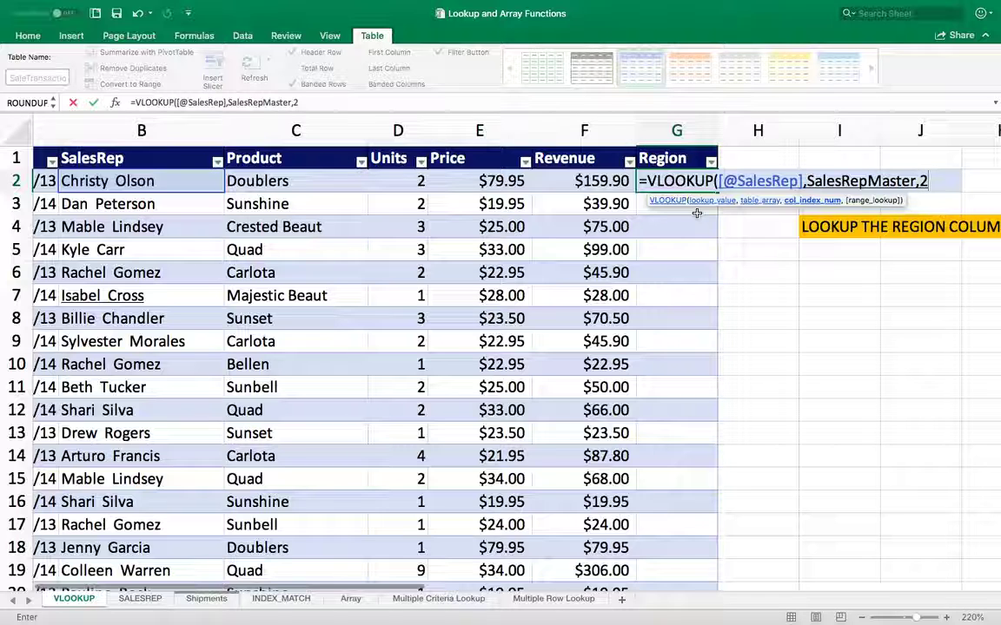
text(,)
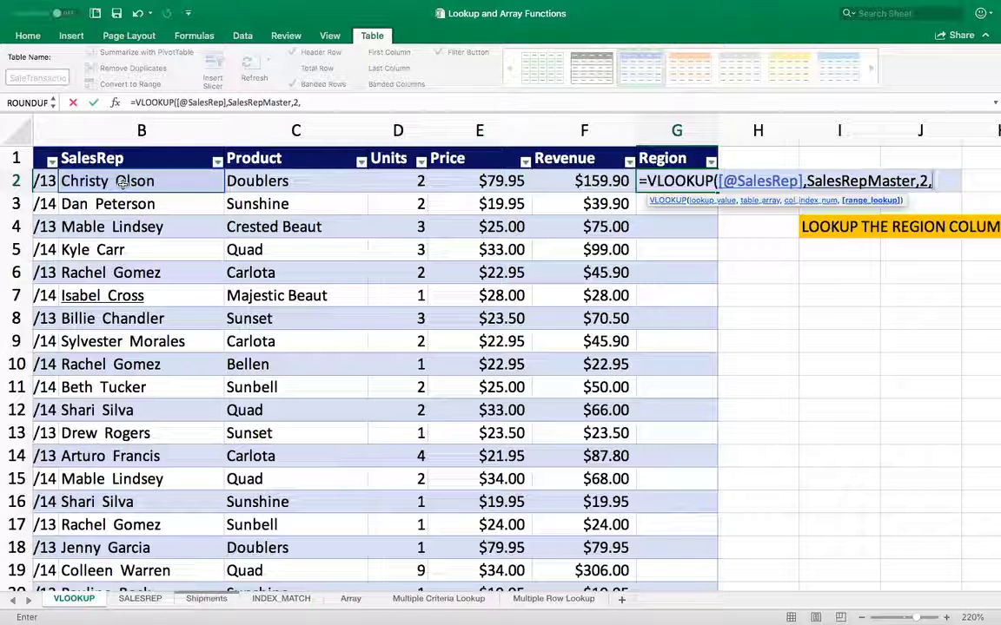
text(0)
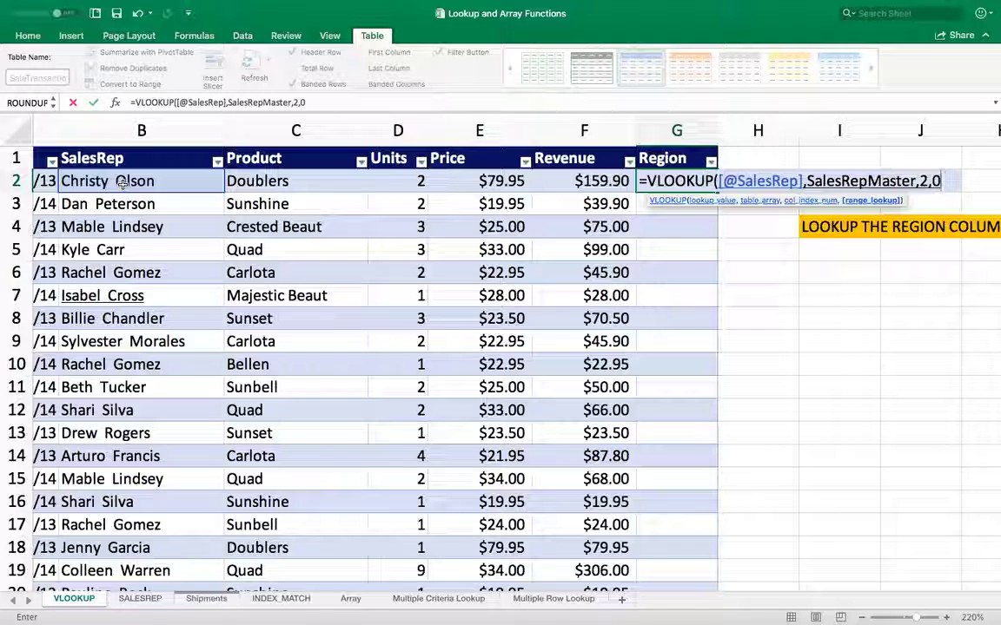
key(BackSpace)
text(1)
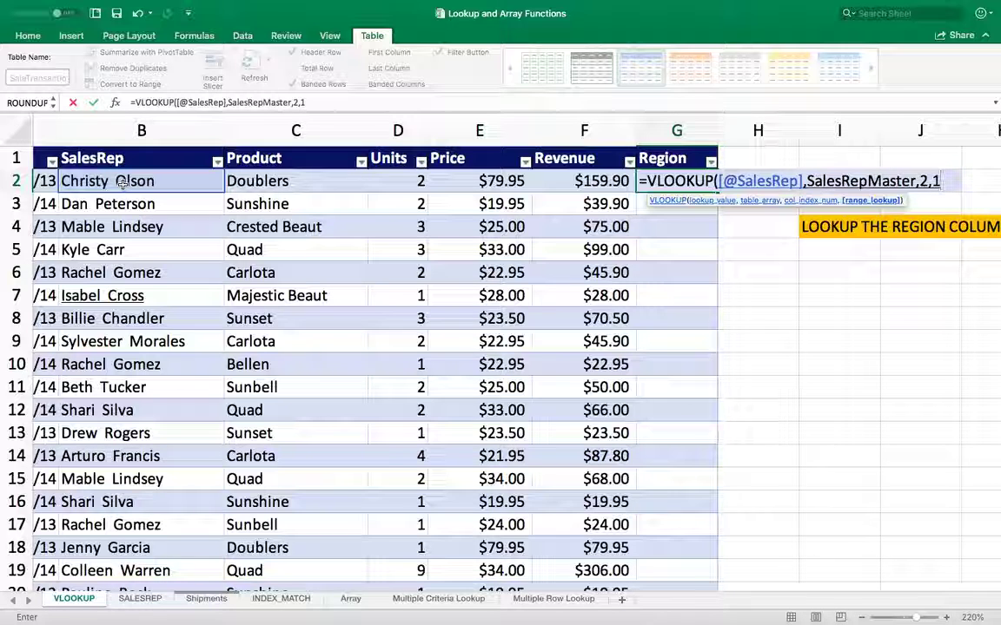
key(BackSpace)
text(0)
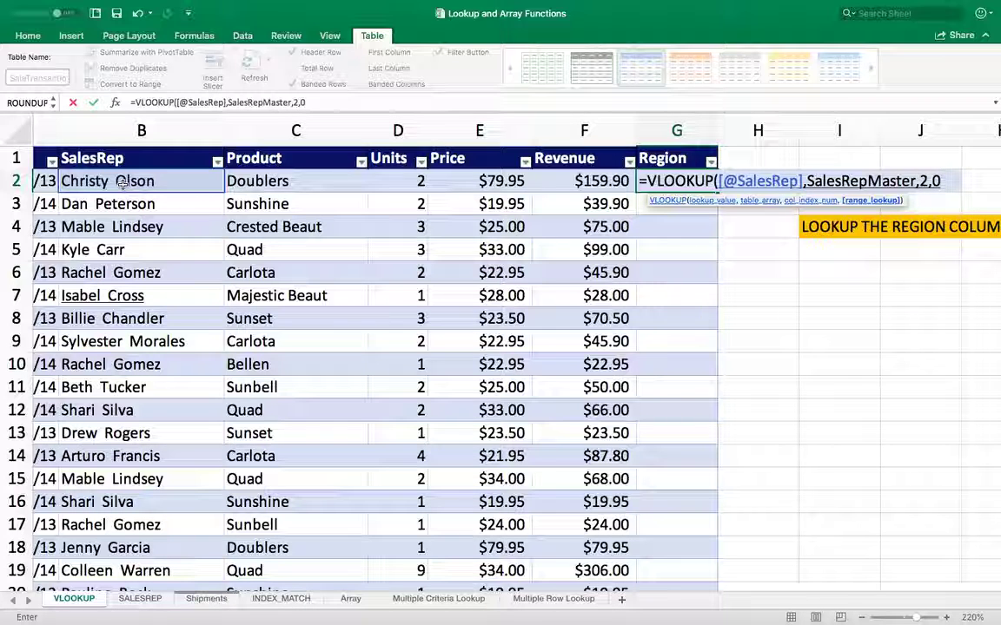
text())
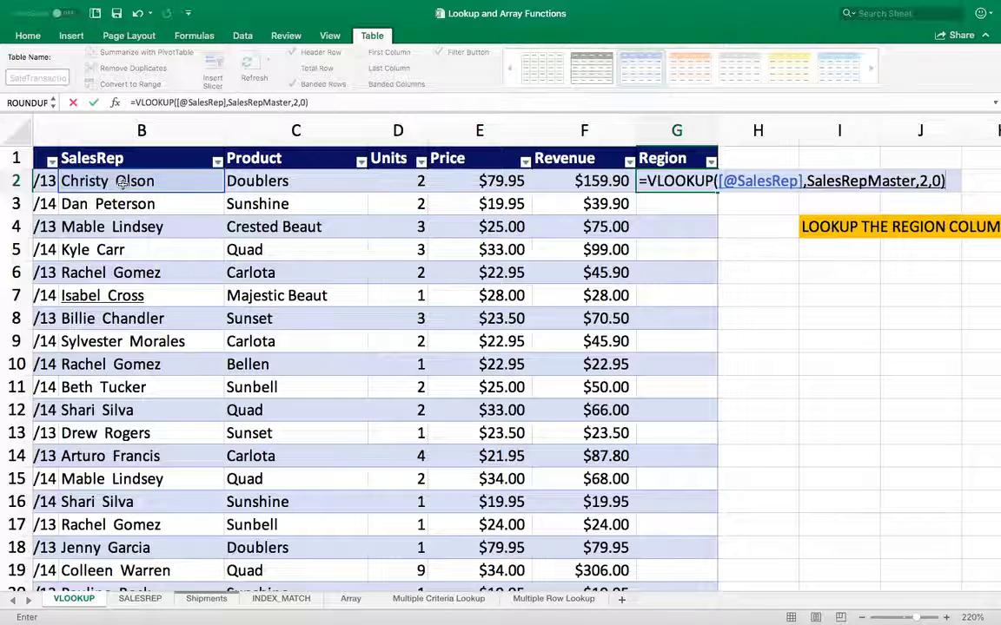
key(Return)
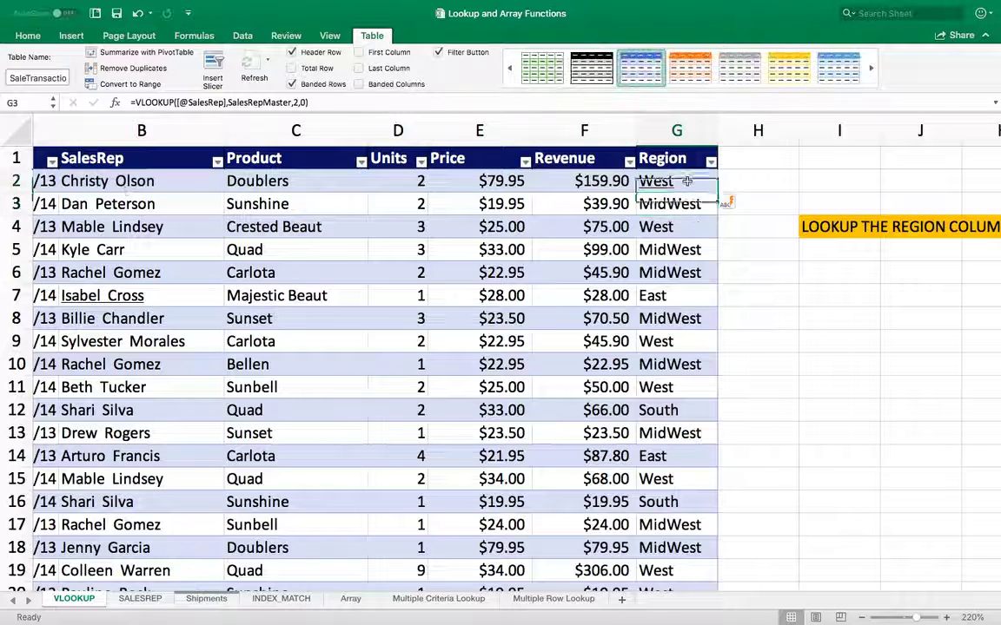
Check the region returned in G2 against the same sales rep's row in the SalesRepMaster table on the SALESREP sheet
click(687, 181)
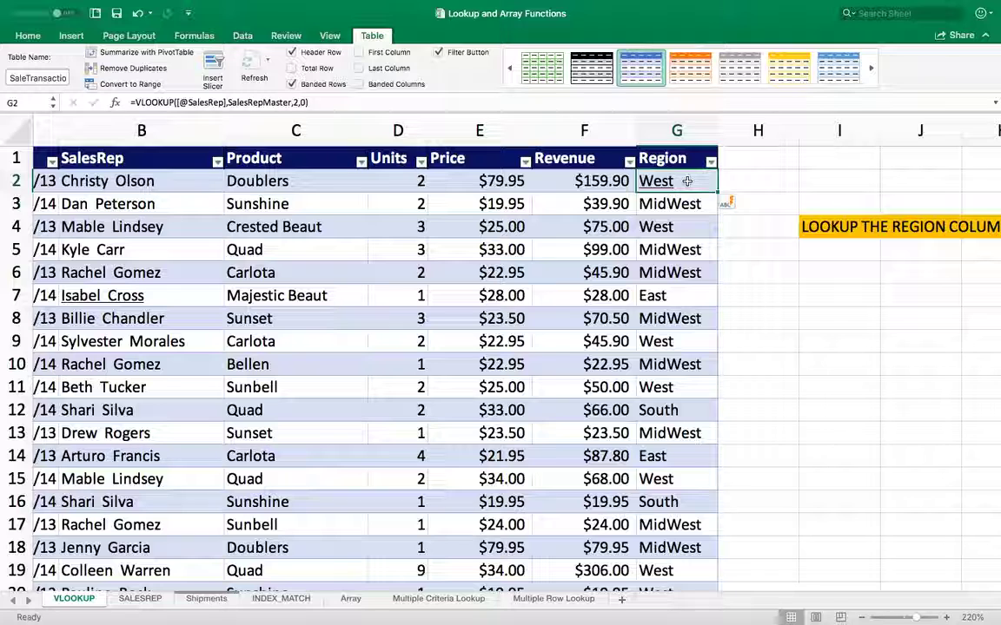
click(114, 182)
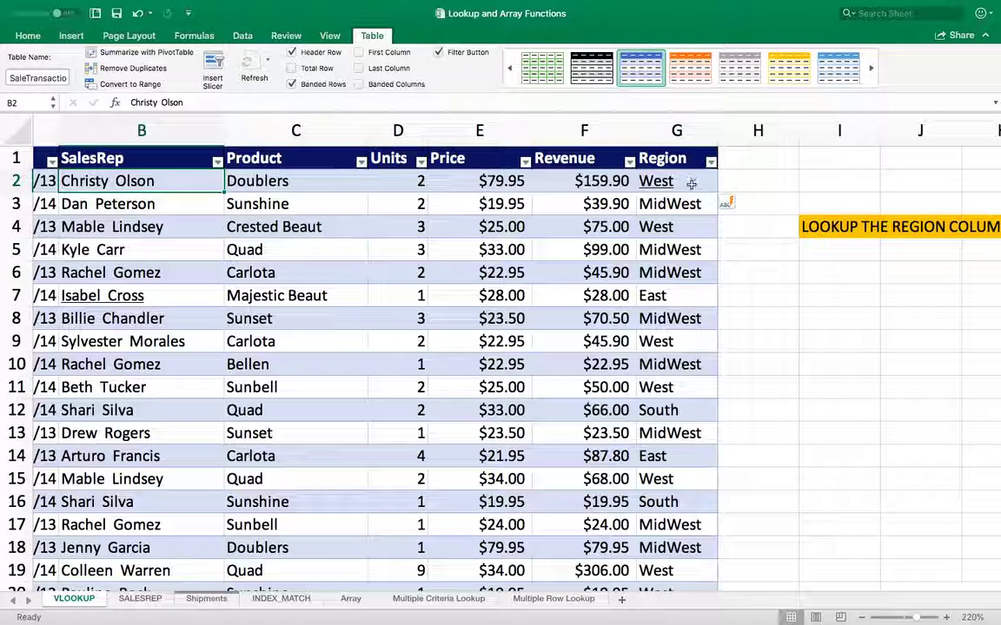
click(139, 599)
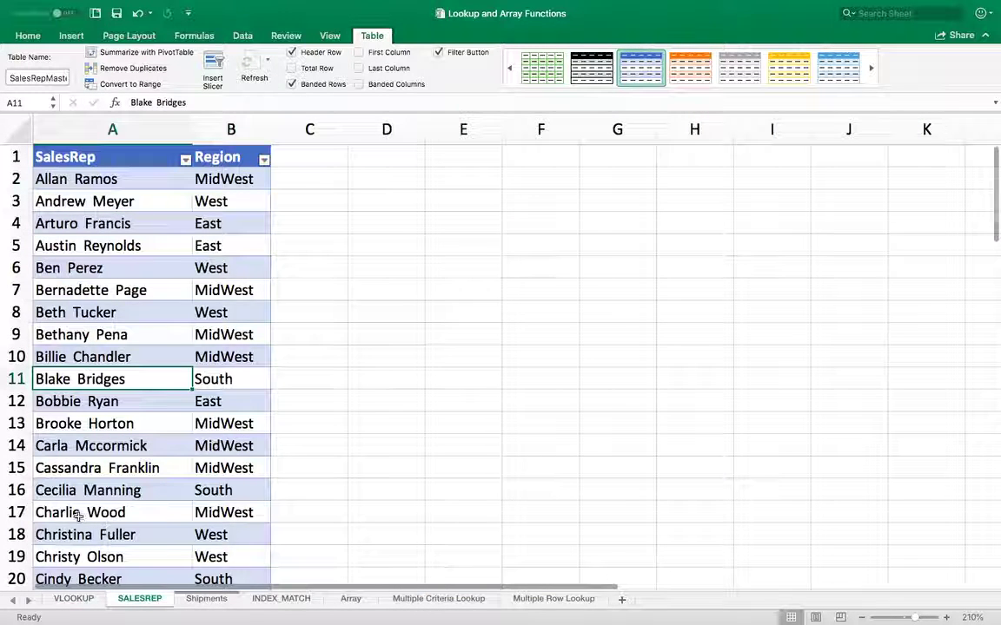
click(66, 560)
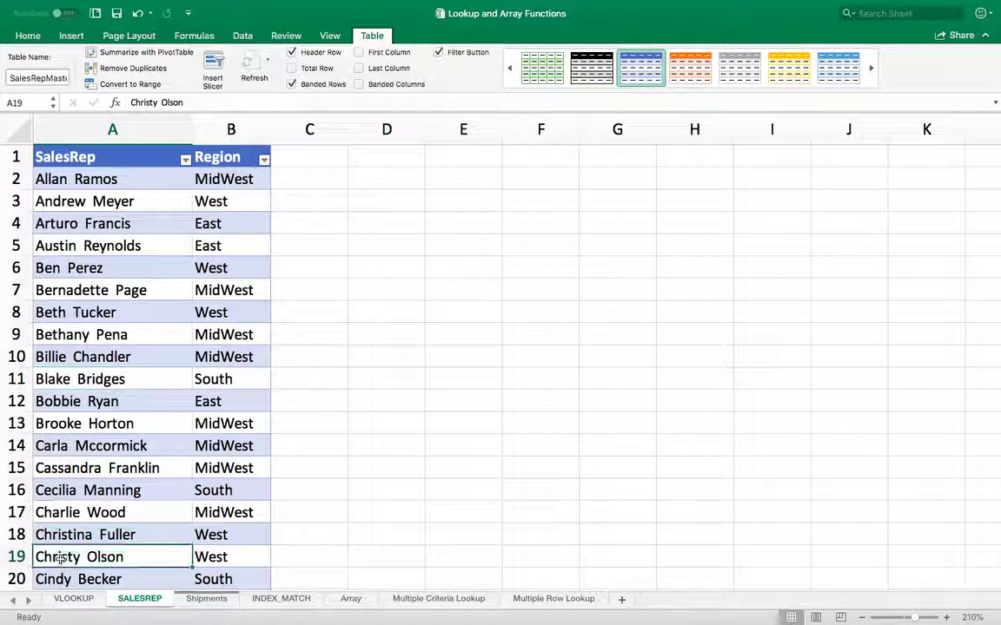
drag(61, 561, 224, 560)
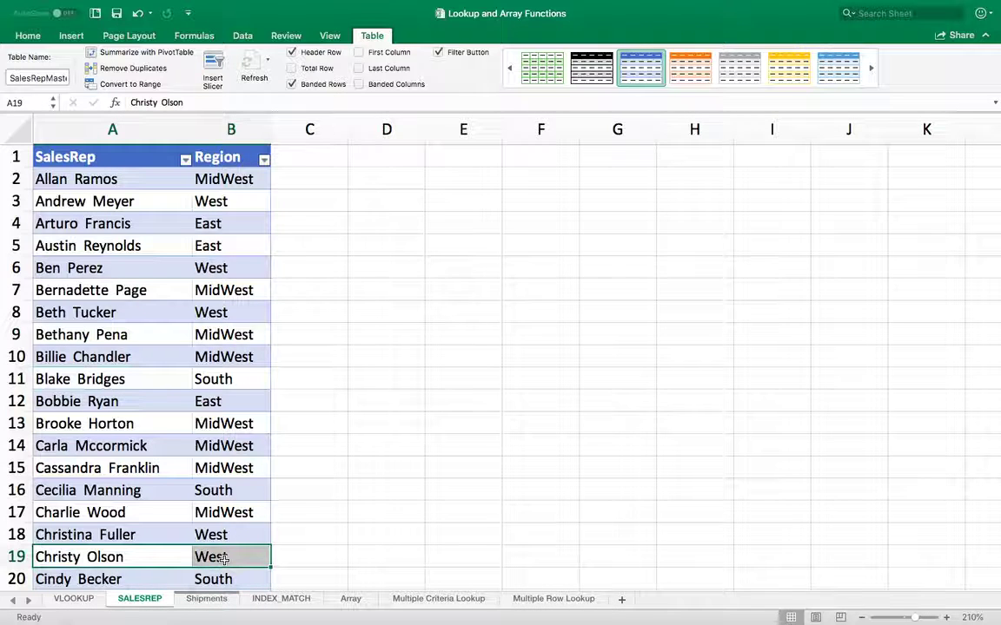
scroll(224, 561, down, 3)
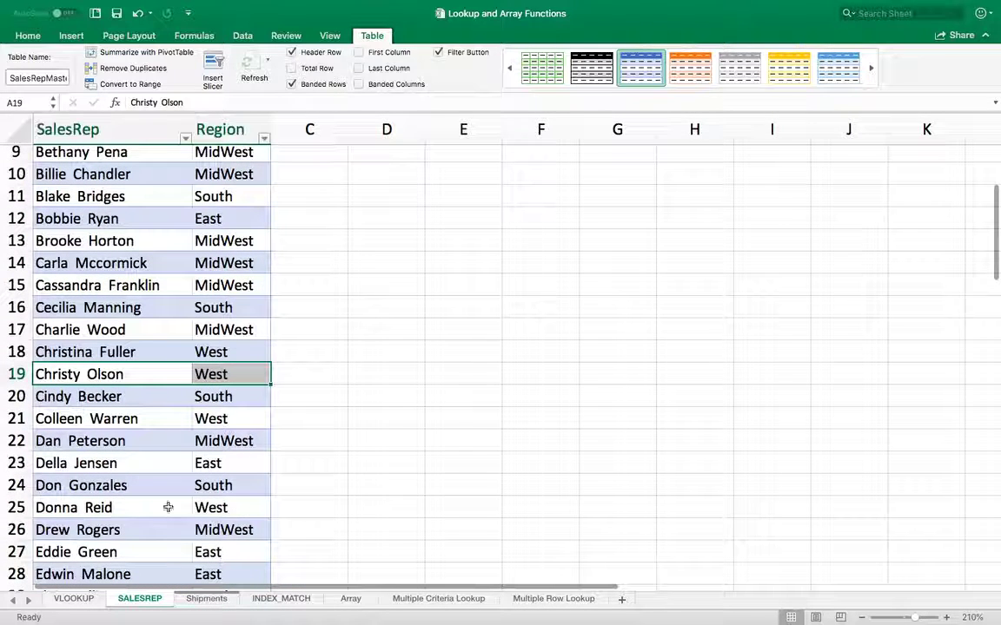
Review the arguments of the VLOOKUP formula in G2 on the VLOOKUP sheet, with the whole formula in view
click(76, 600)
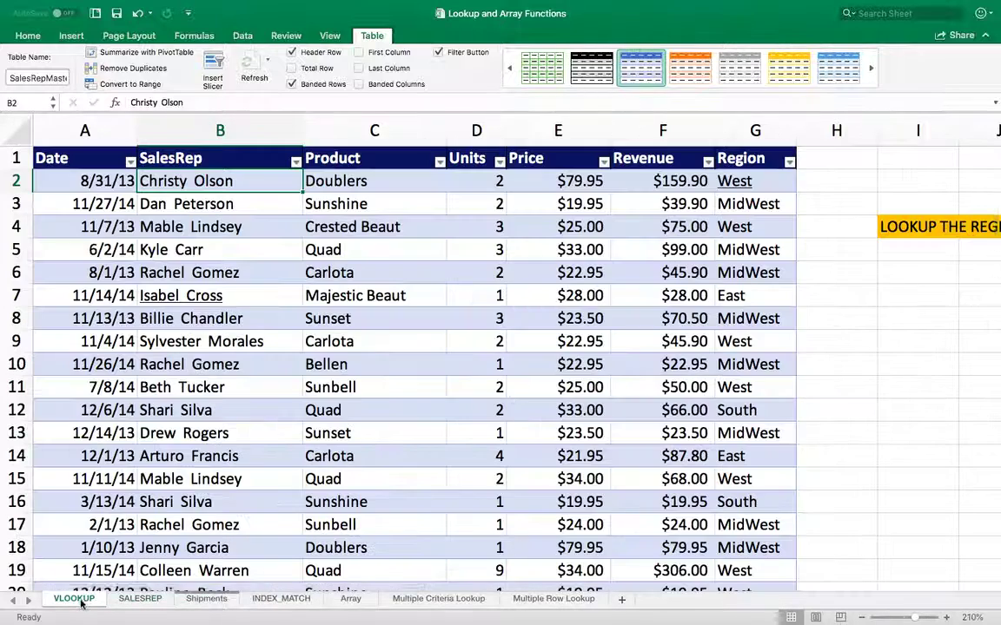
double_click(747, 180)
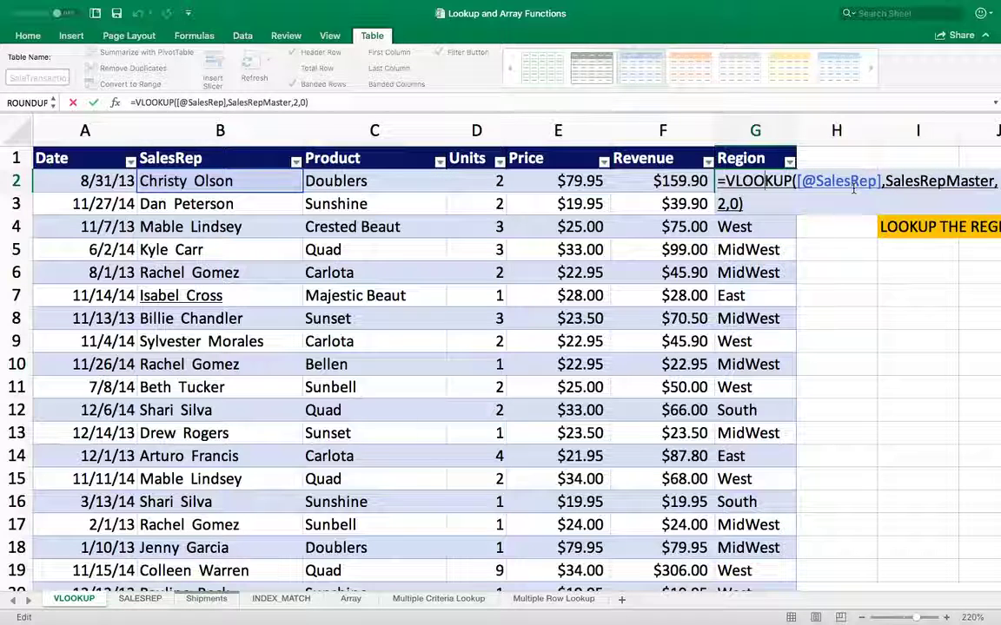
key(ctrl+Return)
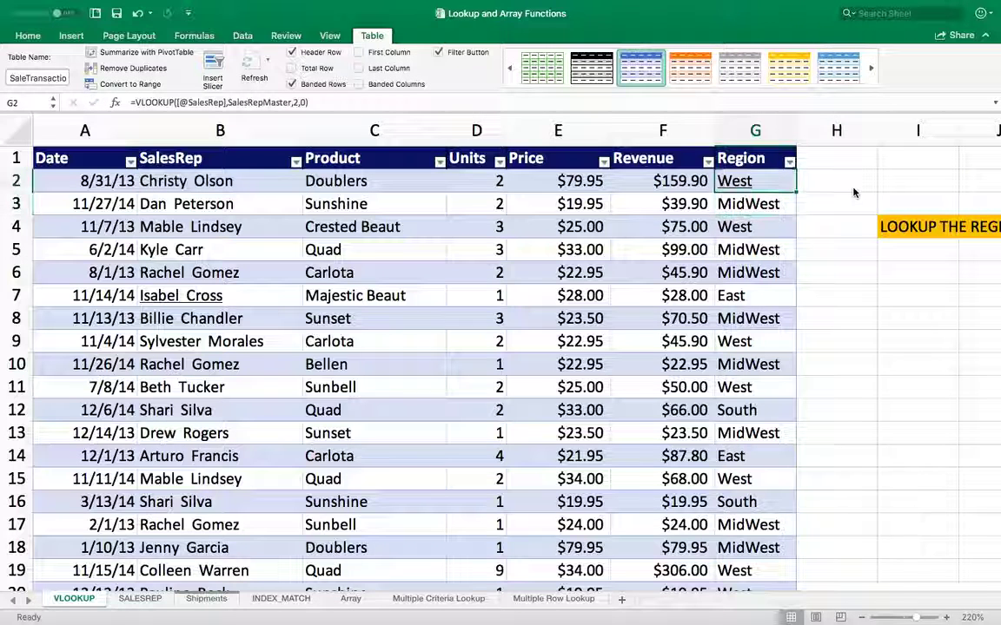
click(854, 191)
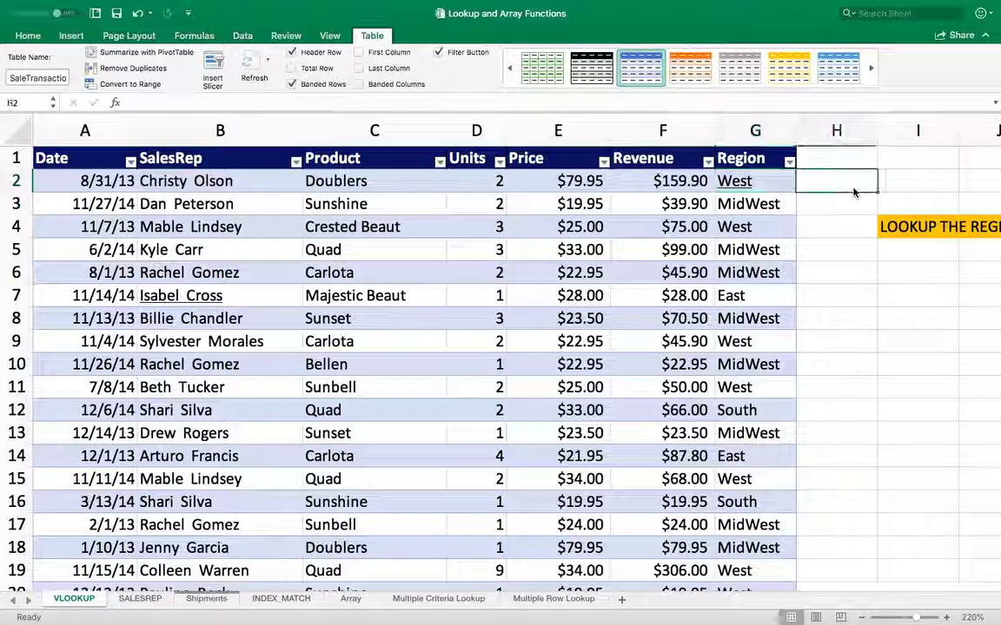
key(Right)
key(Right)
key(Right)
key(Left)
key(Left)
key(Left)
key(Left)
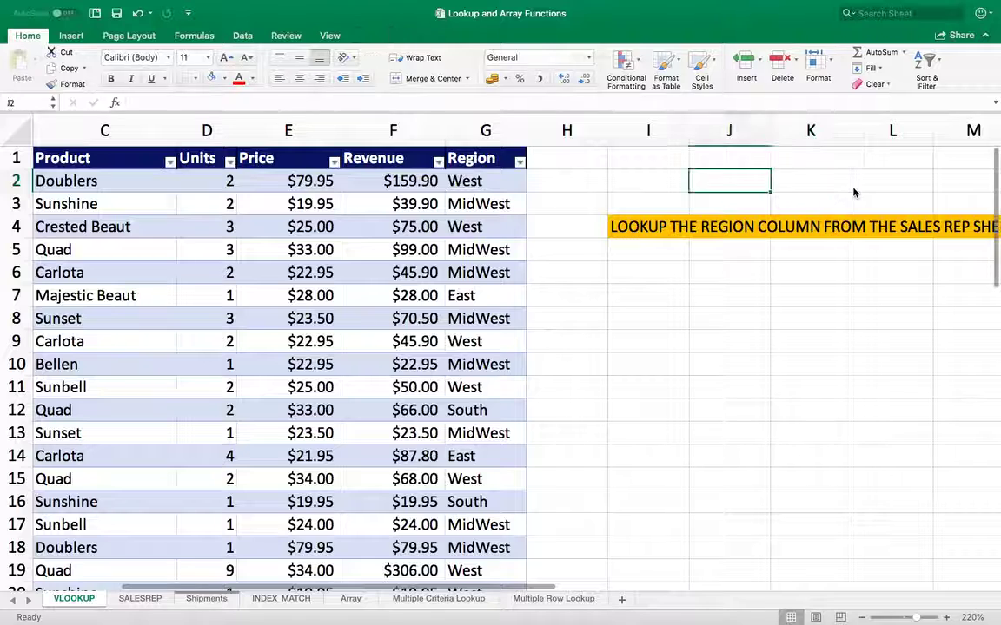
double_click(482, 181)
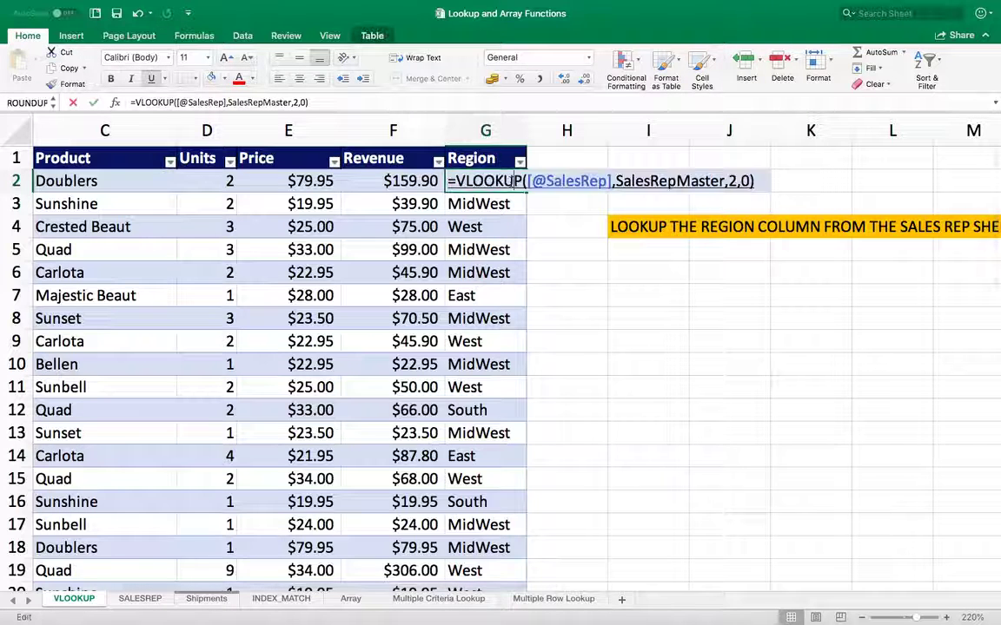